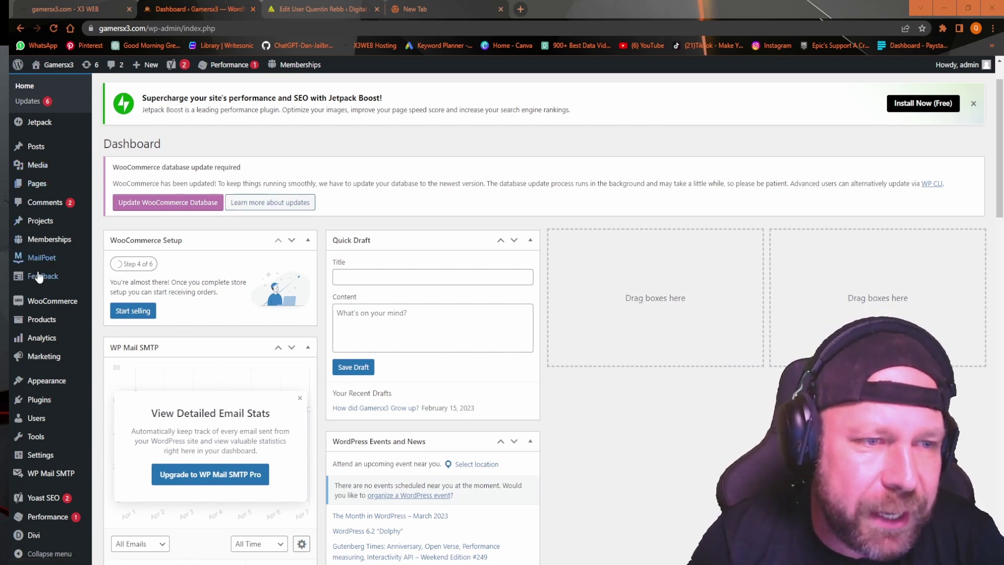
Go to WooCommerce Coupons and start a new blank coupon.
mouse_move(45, 302)
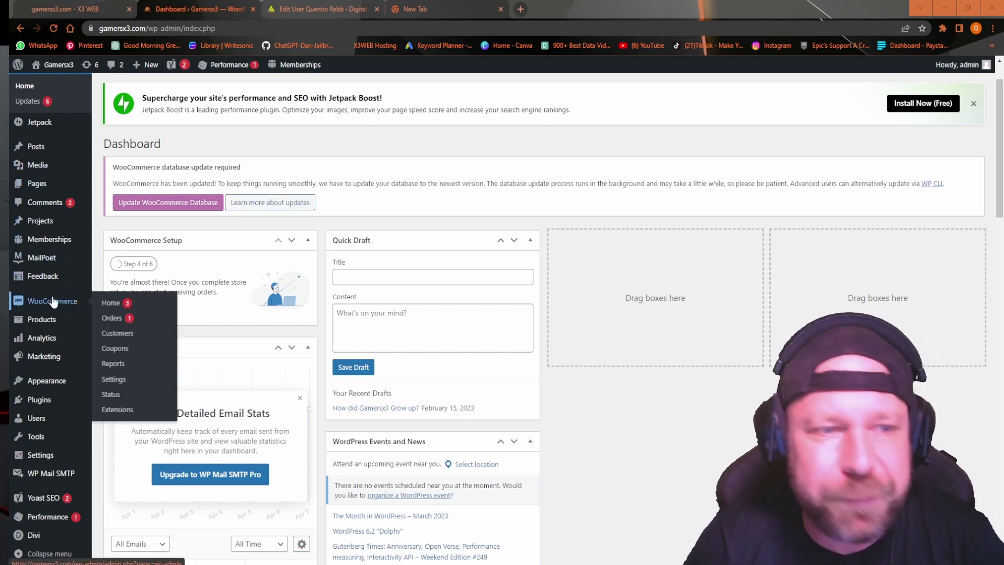
click(114, 350)
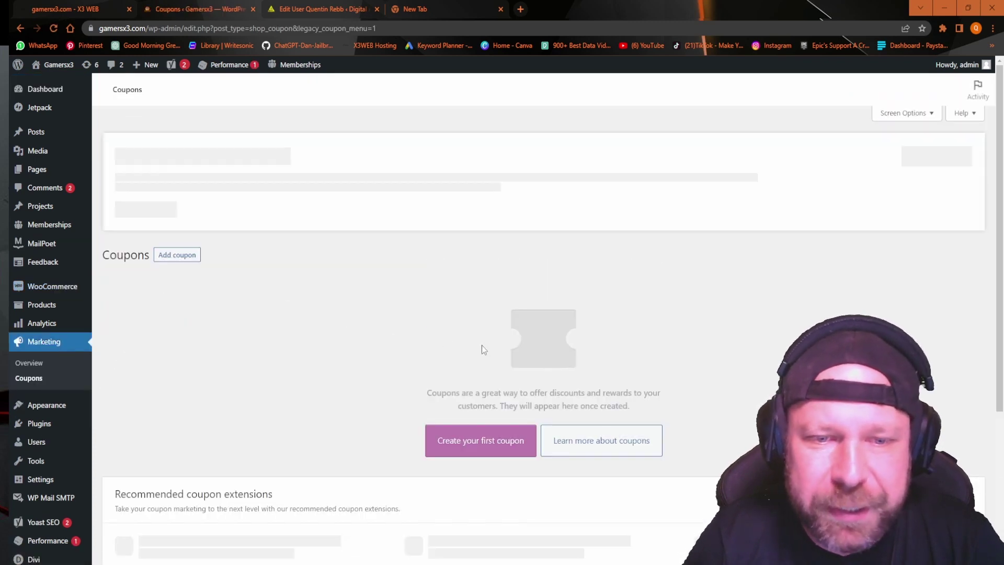
scroll(719, 359, down, 4)
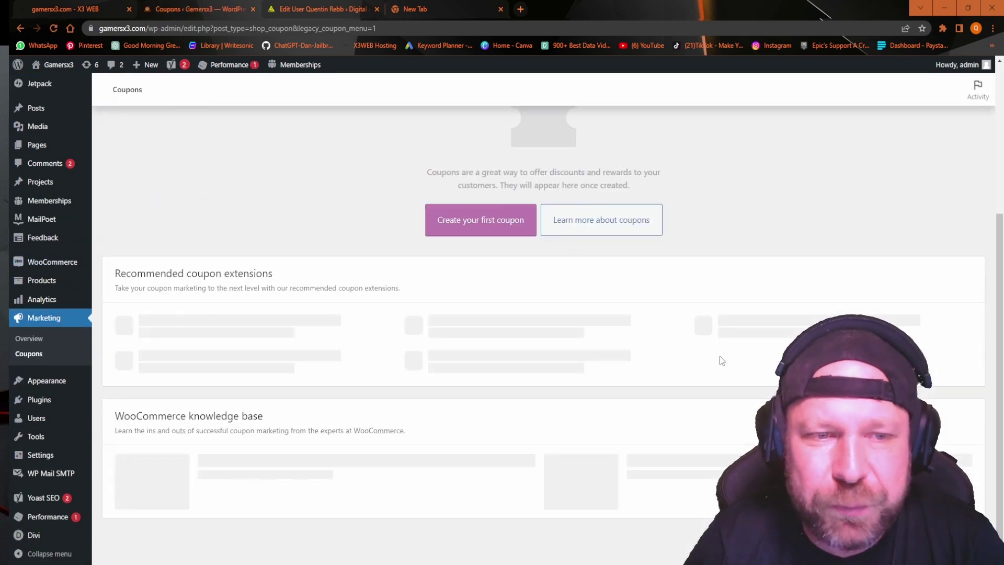
scroll(719, 360, up, 1)
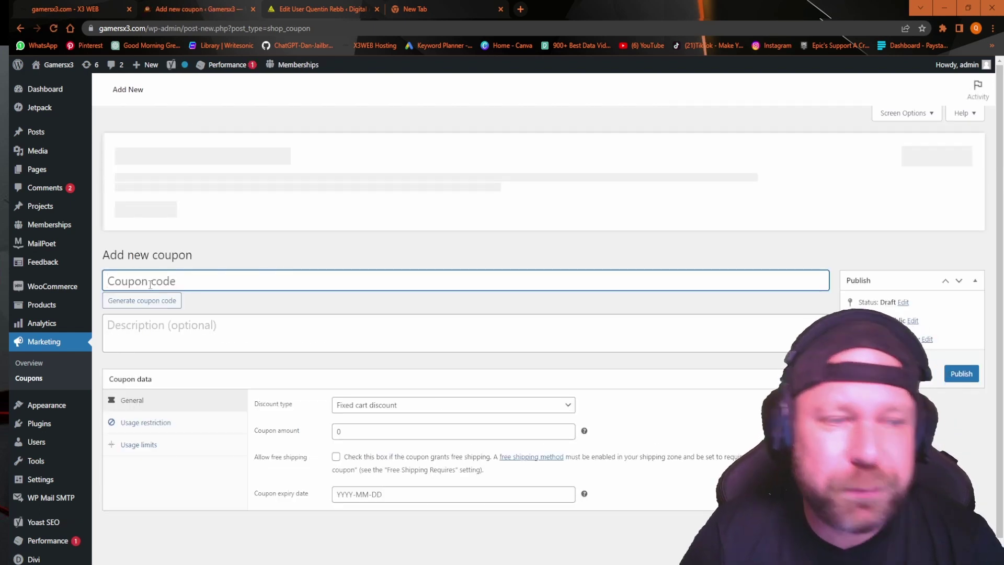
Enter the coupon code gamersx31 and copy it into the WordPad document.
text(gamersx31)
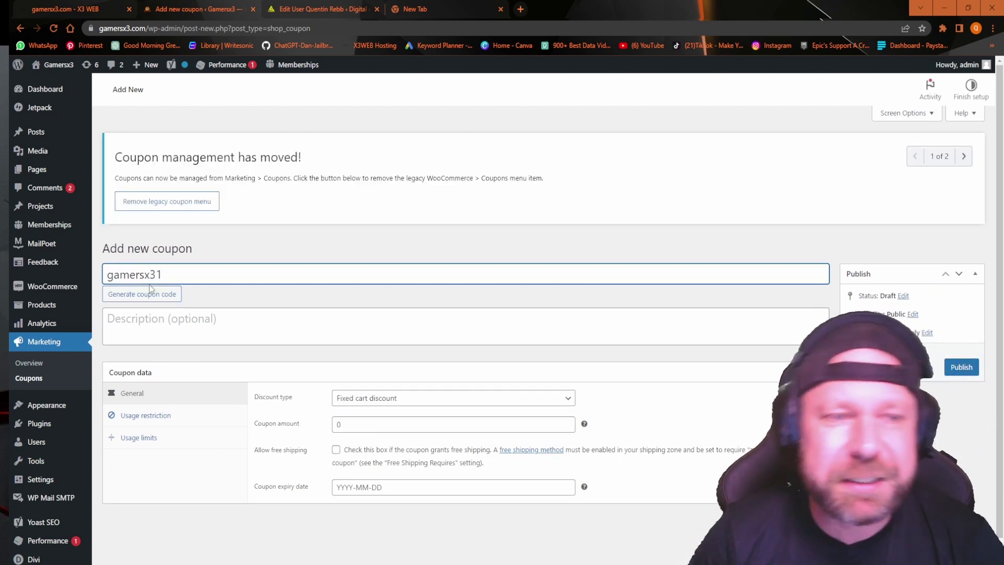
click(445, 553)
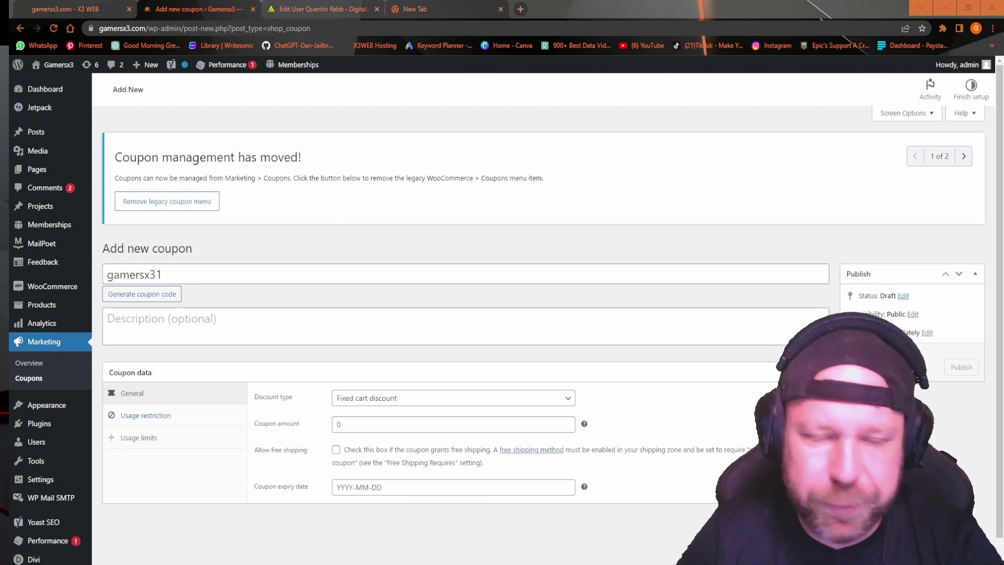
double_click(138, 268)
right_click(135, 272)
click(166, 309)
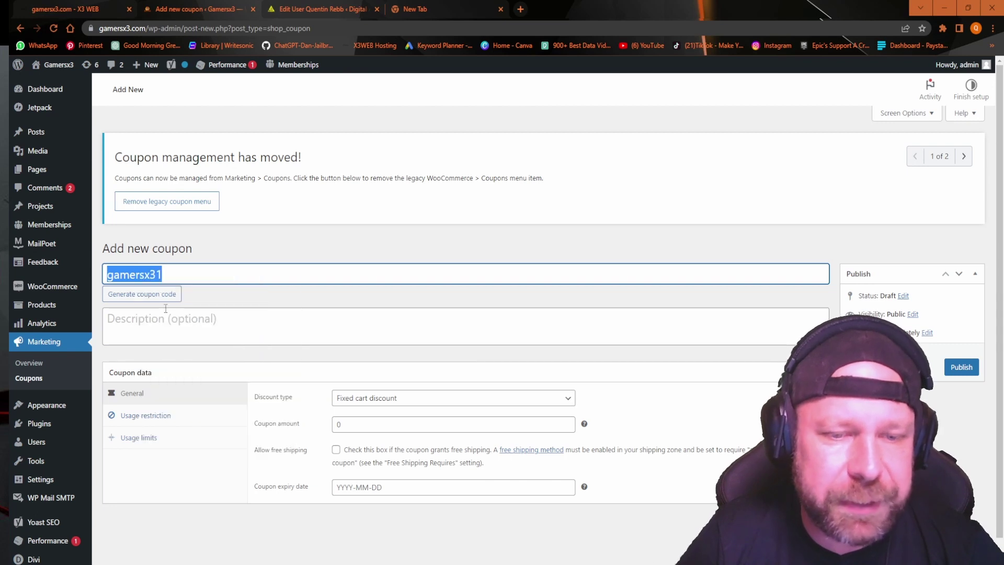
click(412, 553)
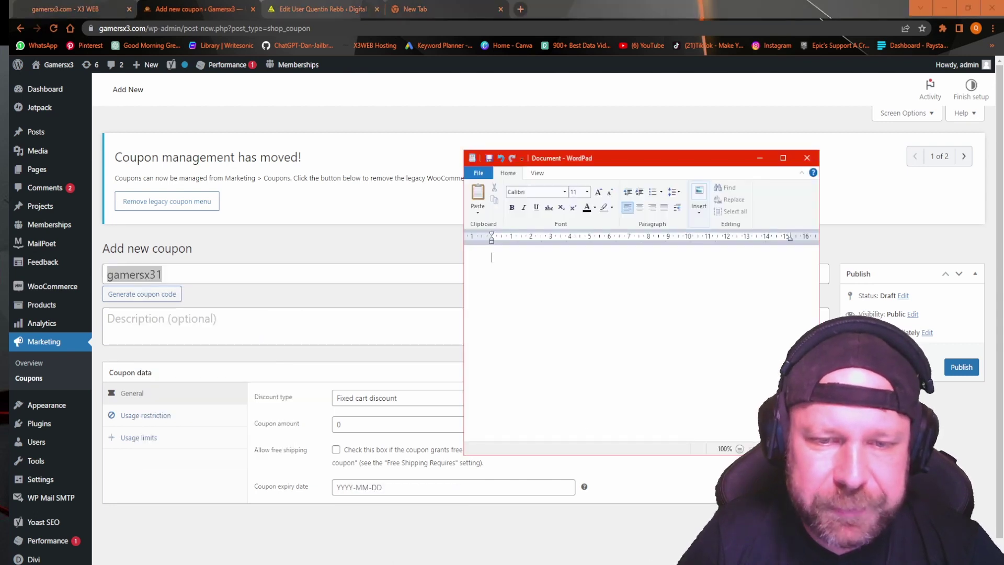
right_click(550, 284)
click(573, 313)
click(413, 553)
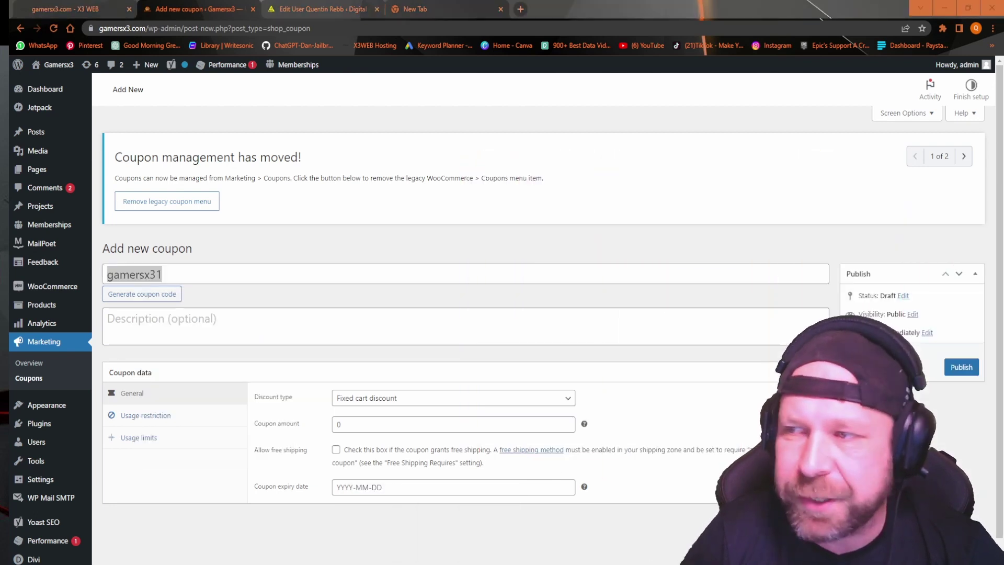
Write '100% discount' as the coupon description.
click(182, 325)
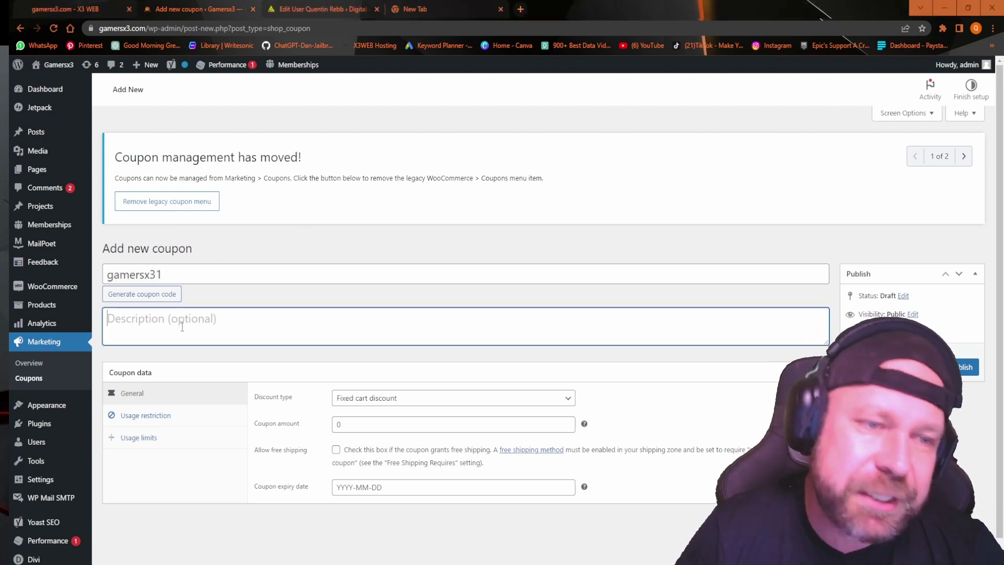
text(10)
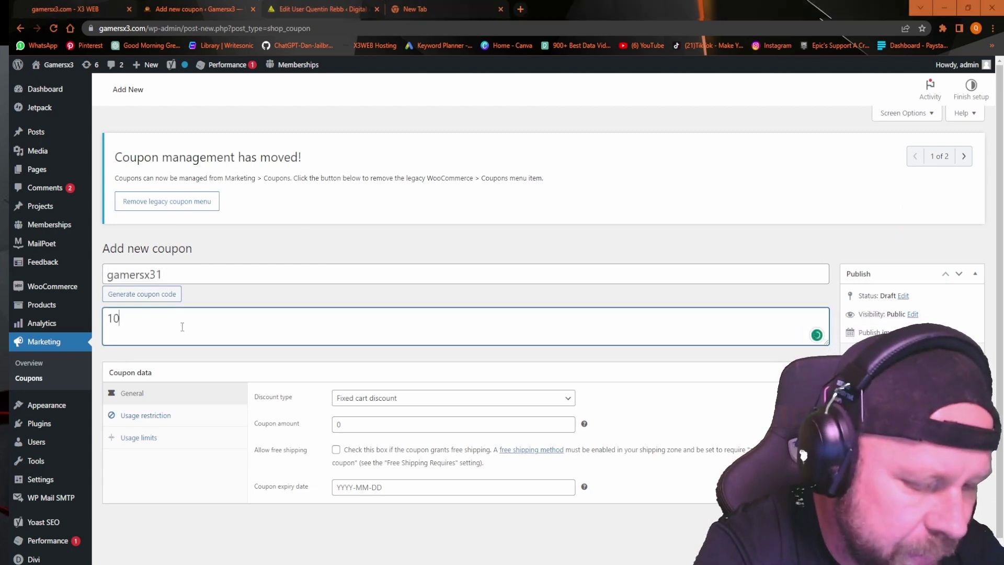
text(0% )
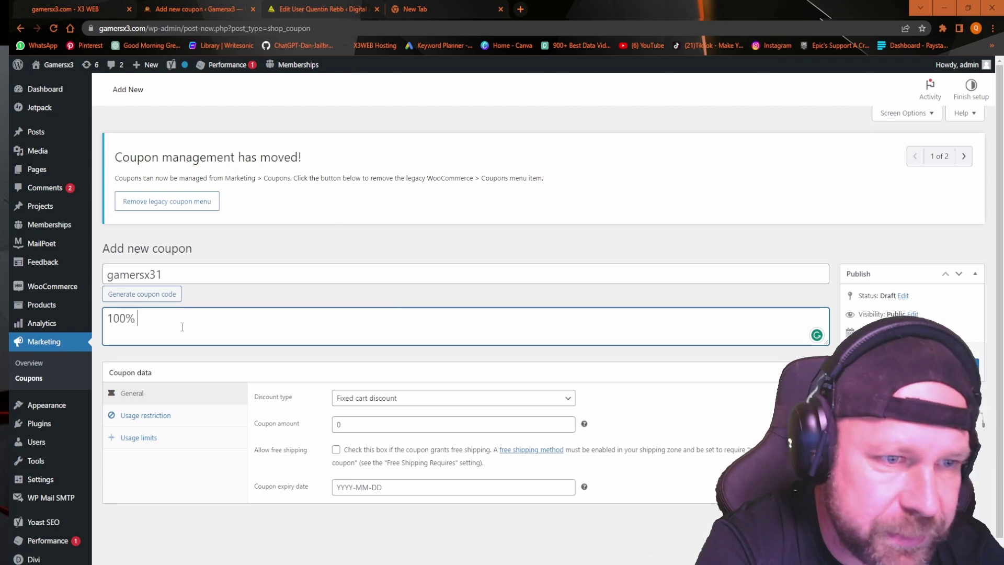
text(discount)
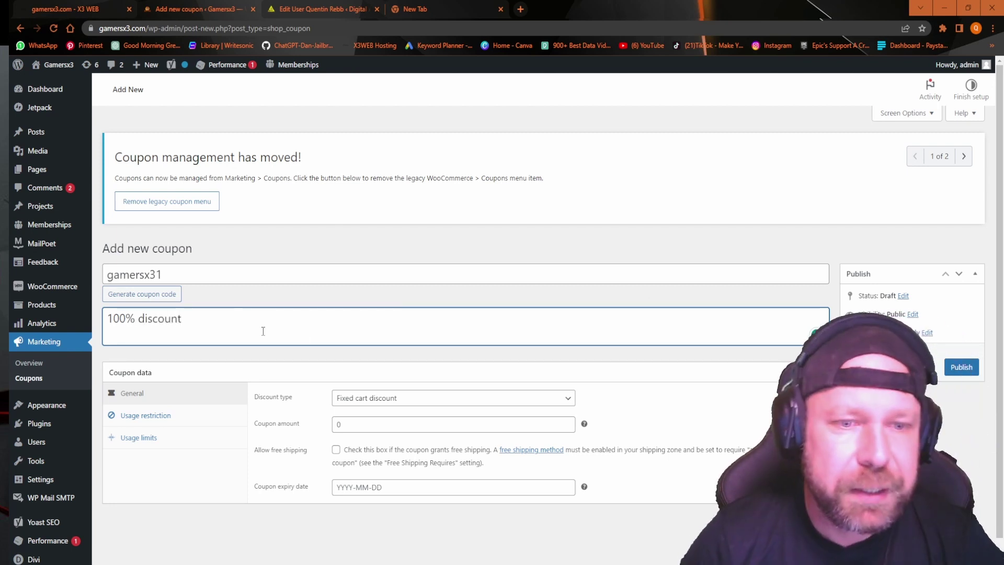
scroll(358, 338, down, 1)
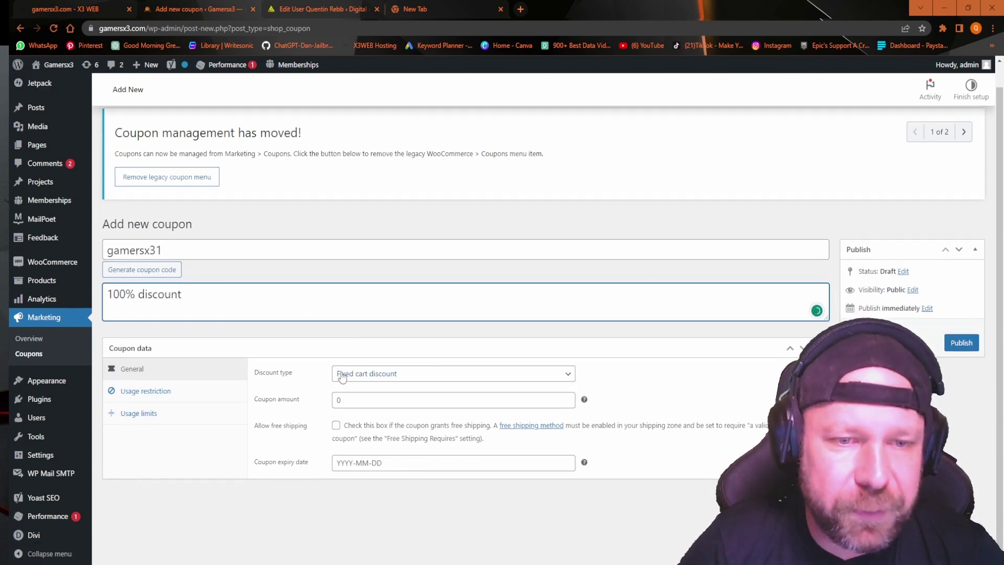
Set the discount type to Percentage discount.
click(360, 380)
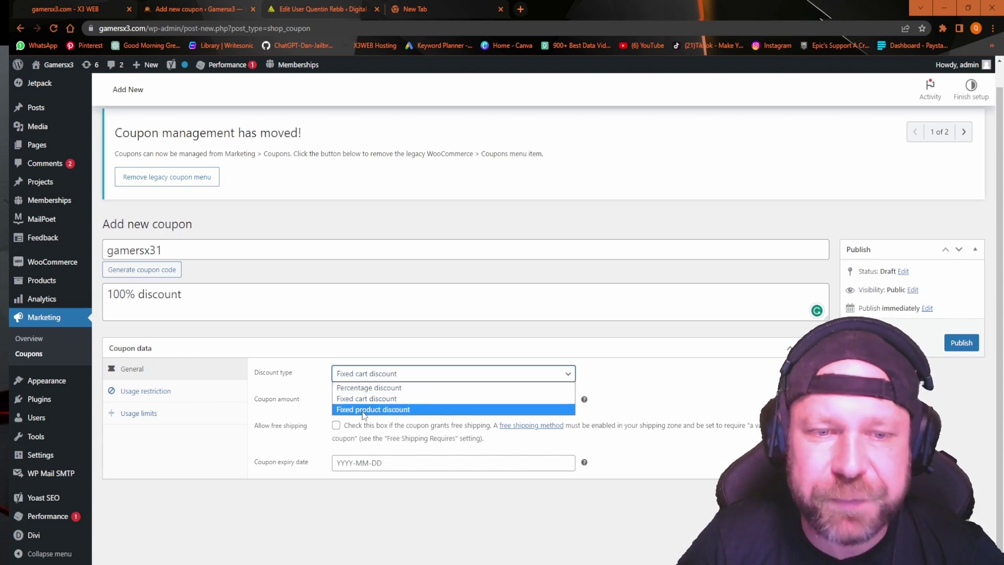
click(367, 389)
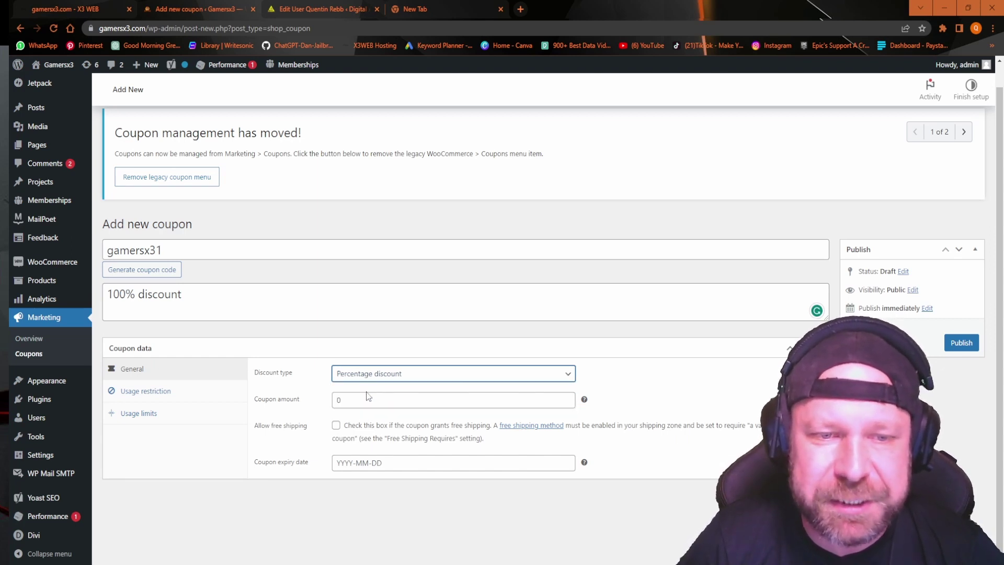
click(368, 376)
click(363, 409)
click(369, 374)
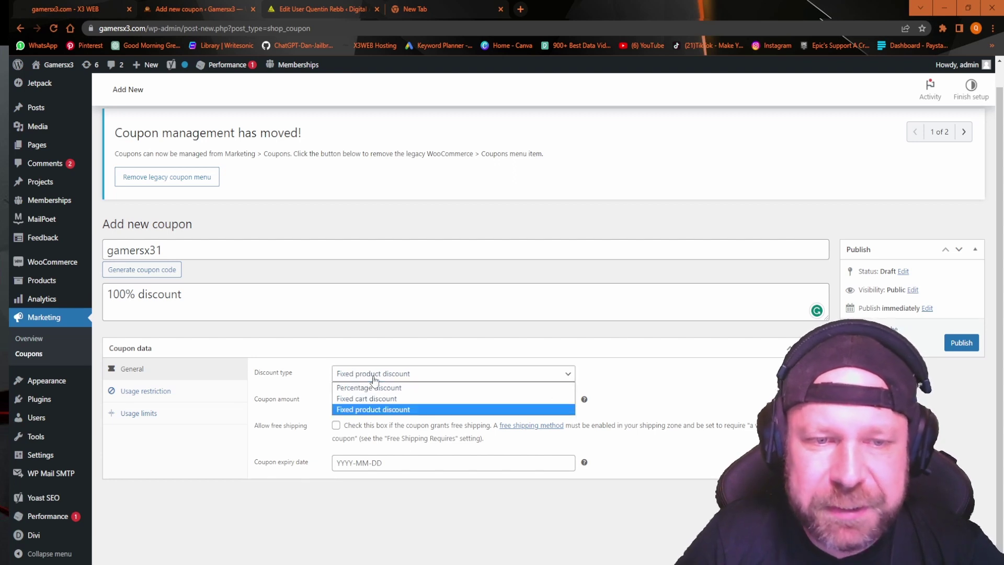
click(373, 390)
Set the coupon amount to 100 and allow free shipping.
double_click(361, 401)
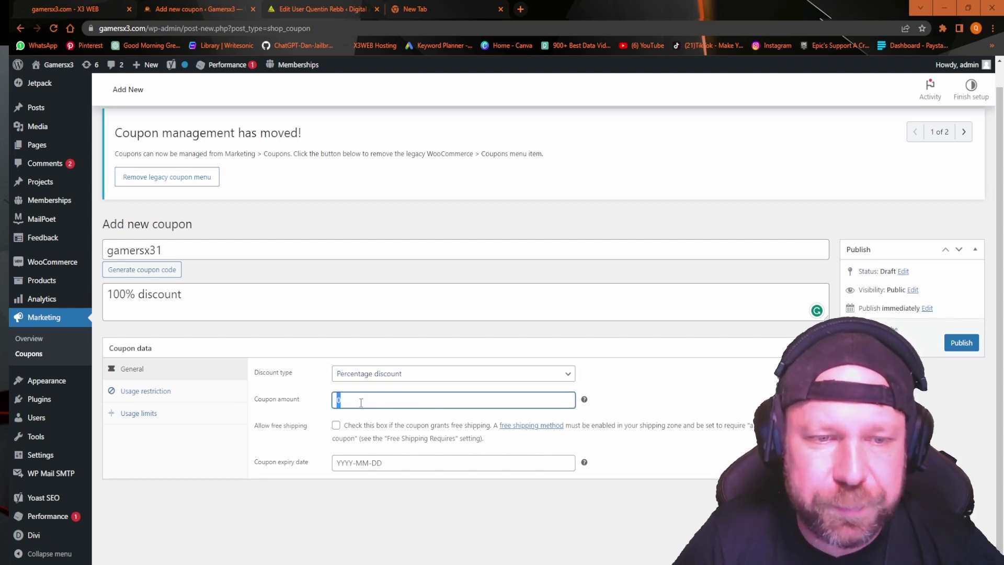
text(100)
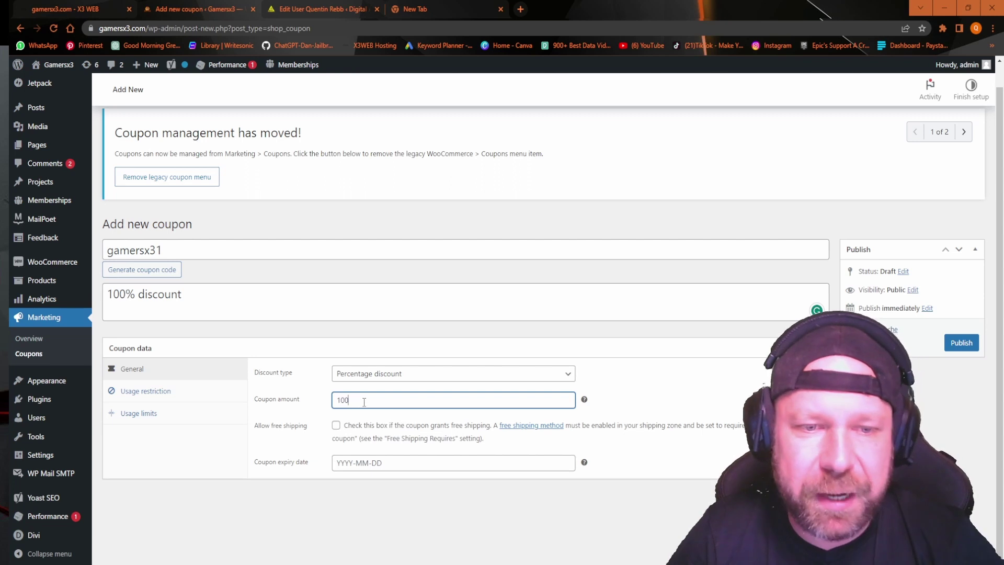
click(644, 402)
mouse_move(584, 401)
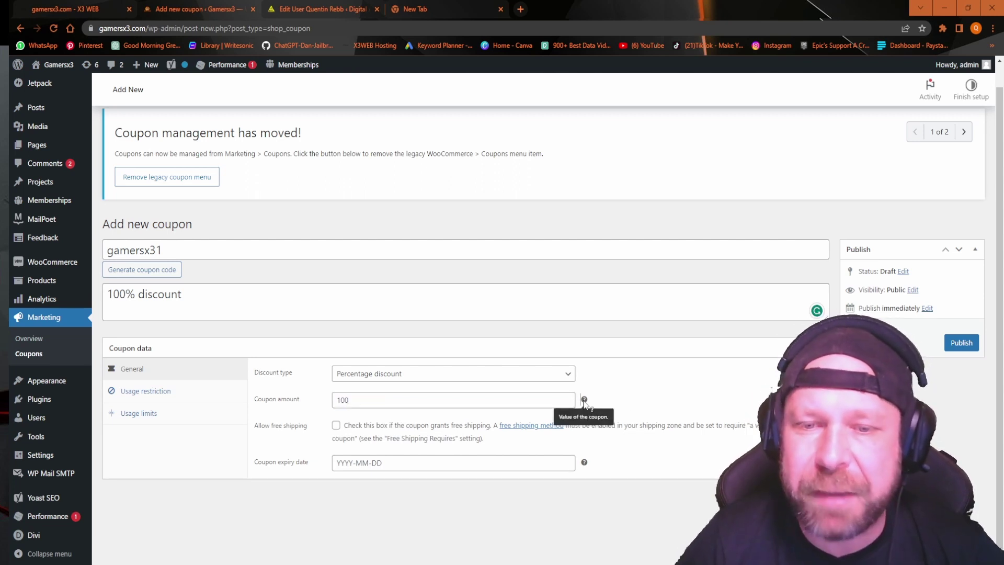
click(393, 400)
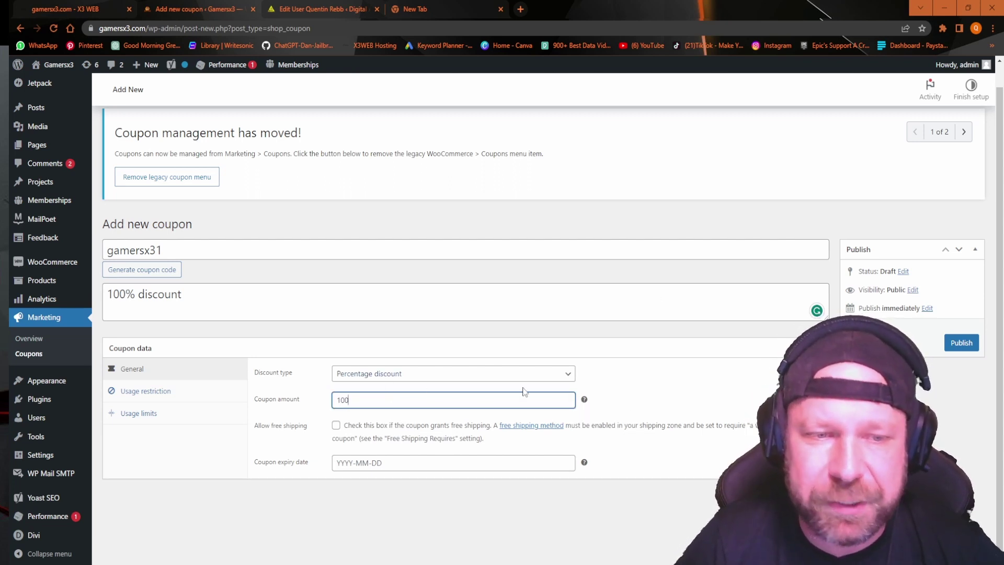
click(335, 425)
Set the coupon expiry date to April 9, 2023.
click(381, 464)
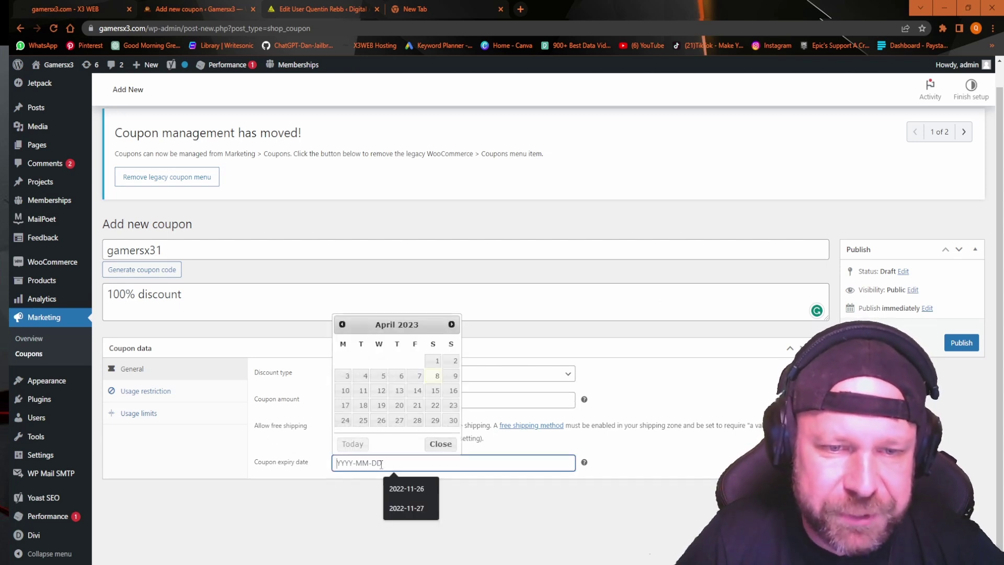
click(436, 376)
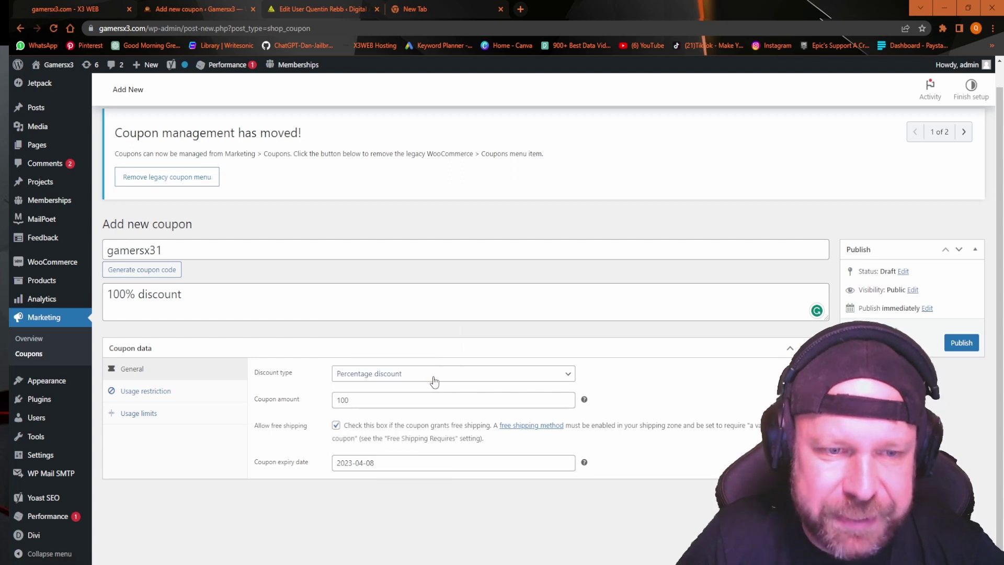
click(387, 463)
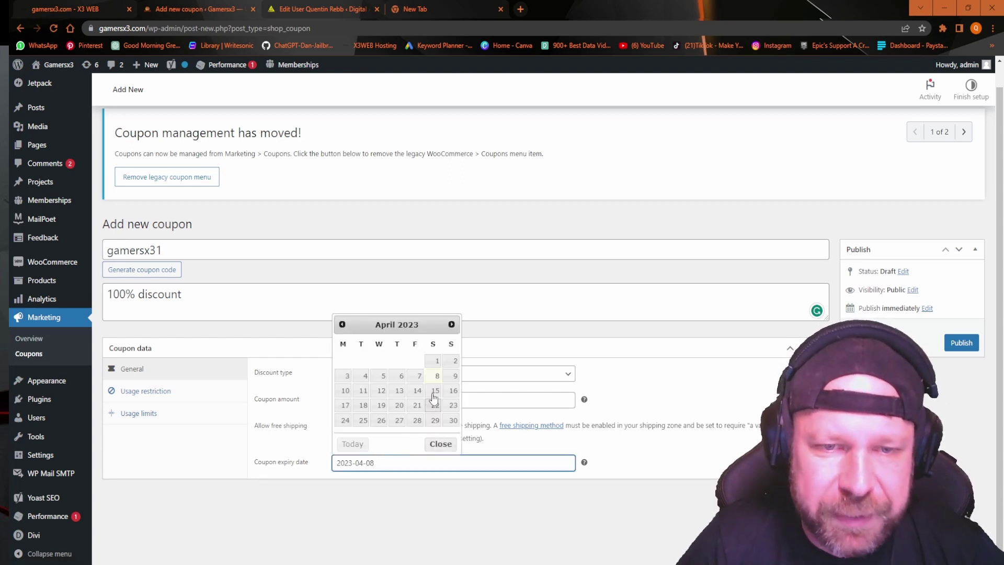
click(450, 377)
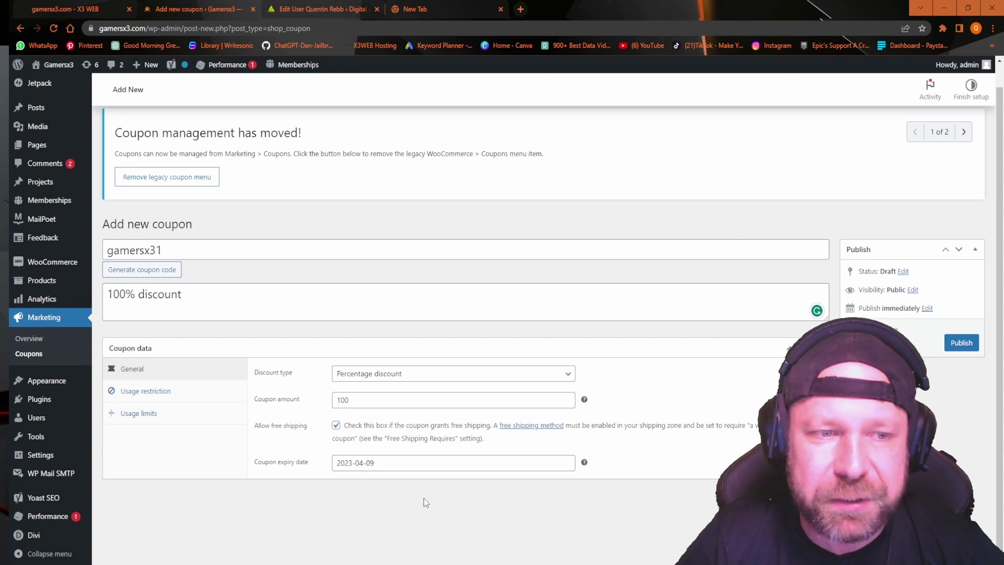
click(135, 400)
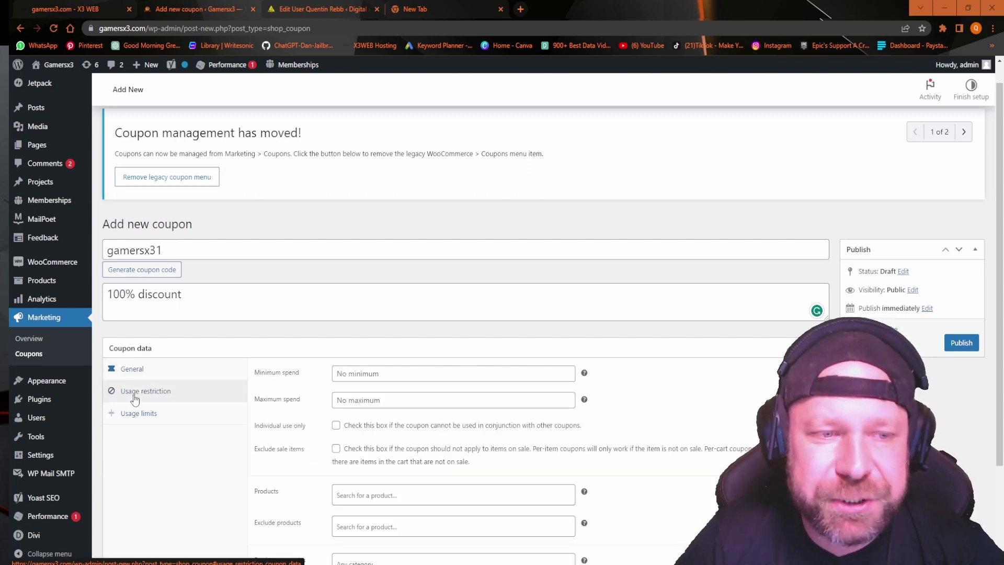
Enter 0 for minimum and maximum spend and make the coupon individual use only.
scroll(265, 400, down, 1)
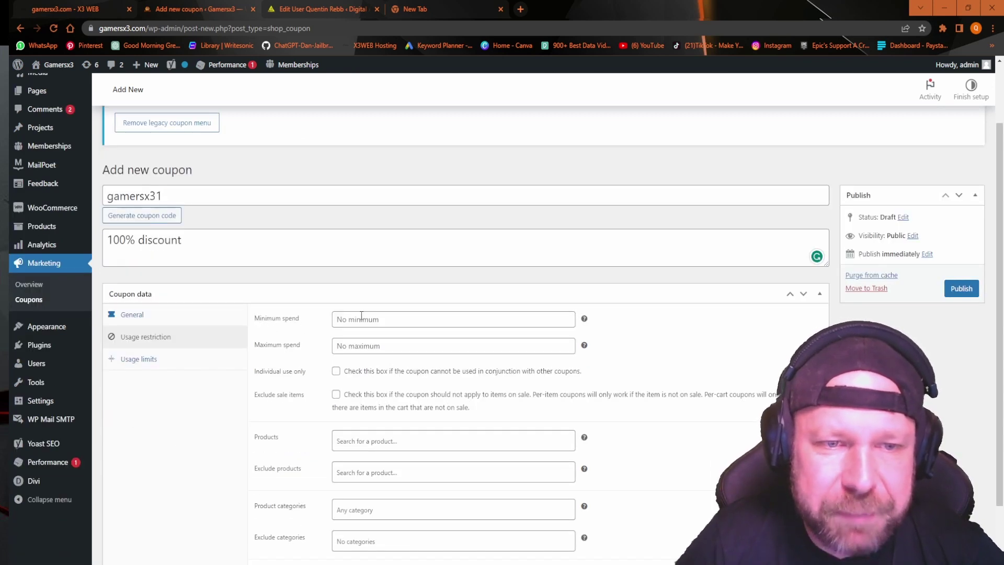
click(391, 323)
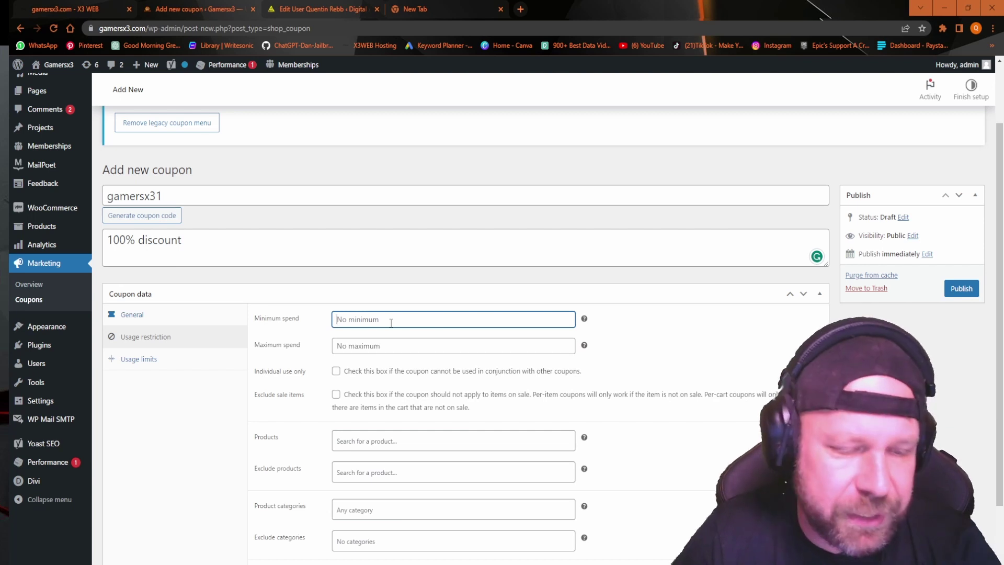
text(0)
click(369, 347)
text(0)
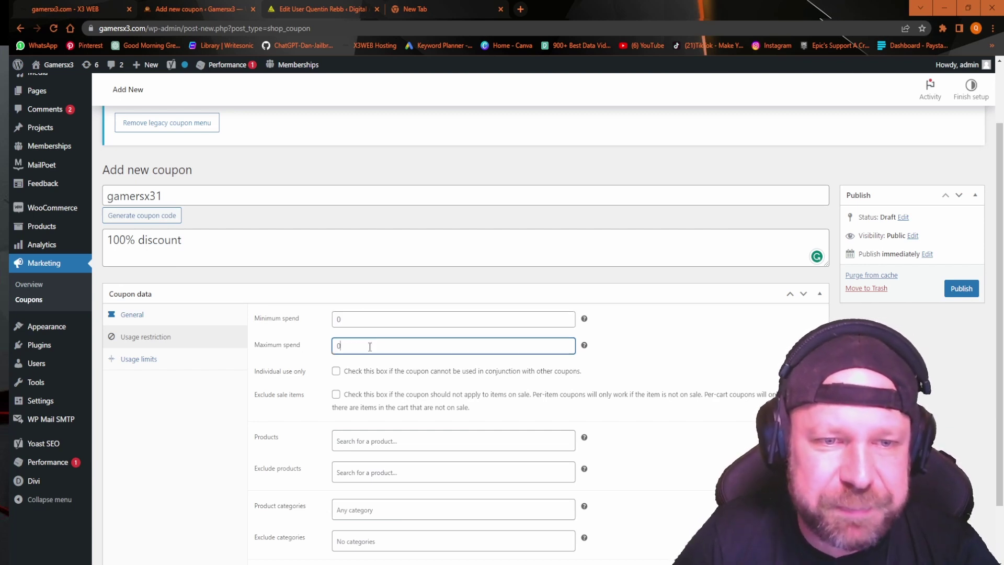
scroll(406, 355, down, 2)
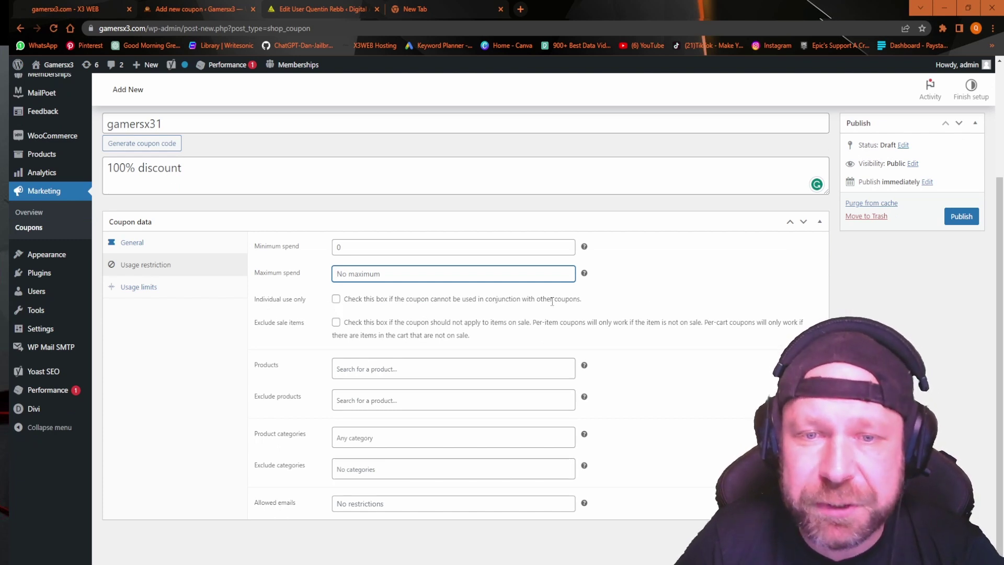
click(335, 302)
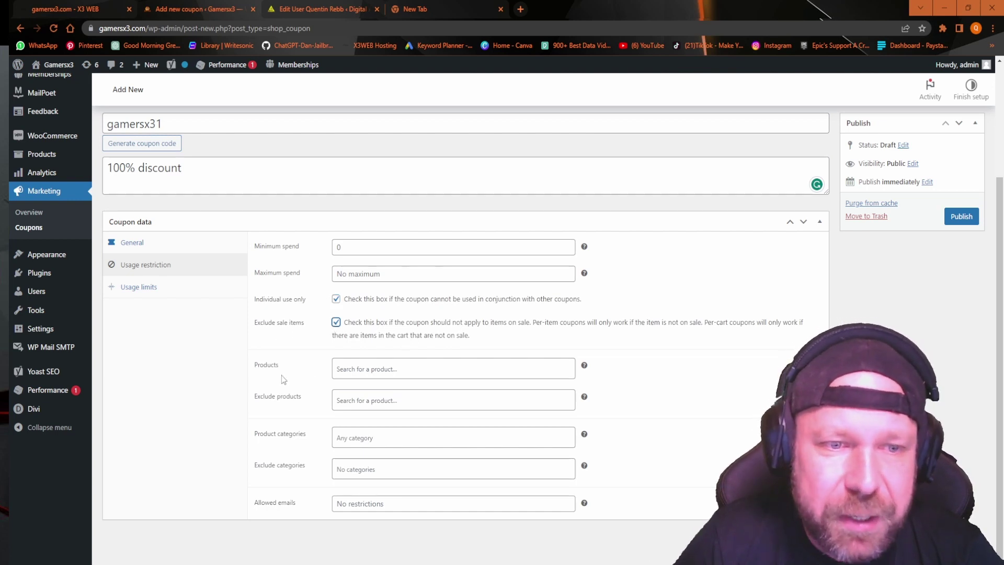
Restrict the coupon to the Gamersx3 Book product category.
click(367, 370)
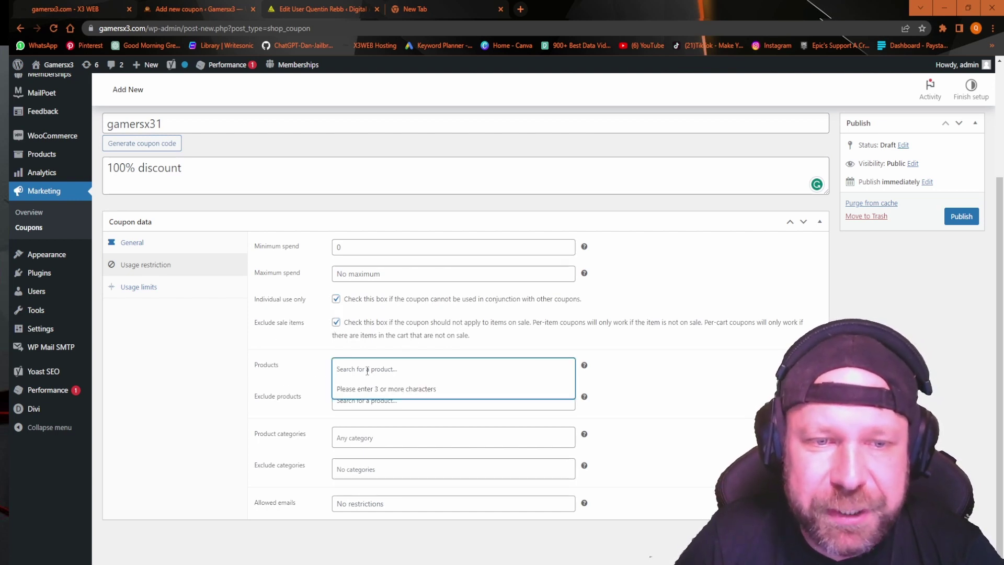
click(372, 369)
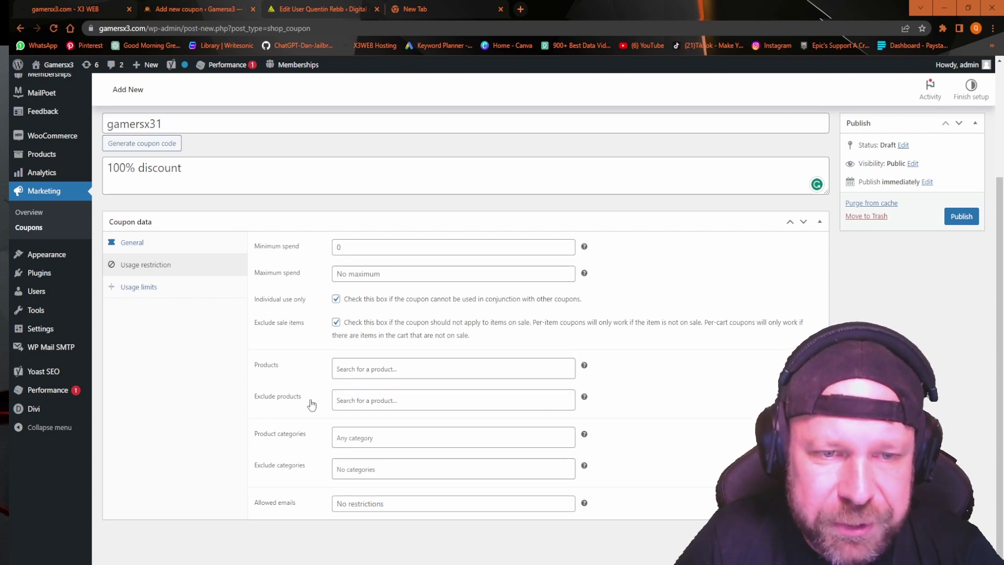
click(337, 433)
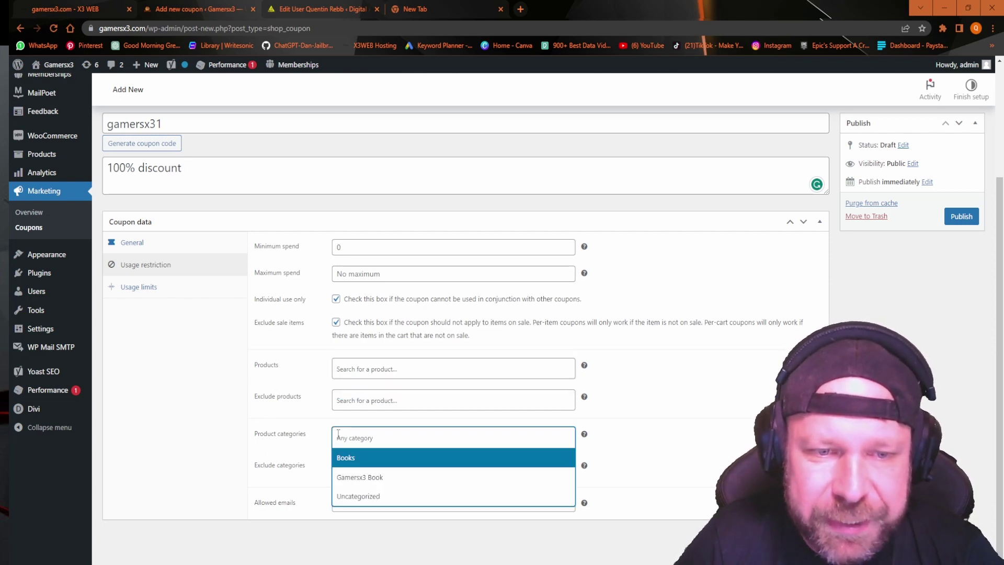
click(337, 475)
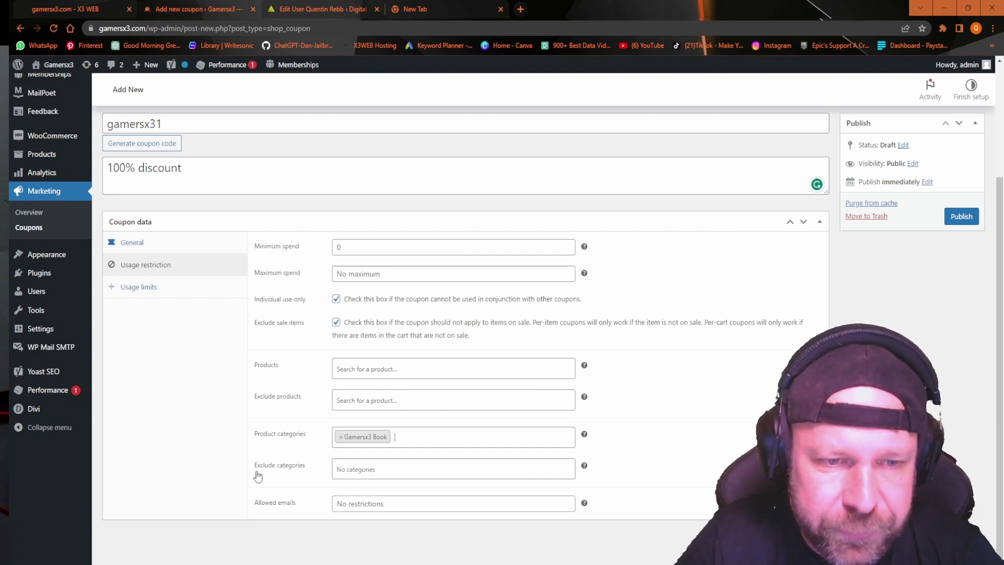
click(283, 470)
click(285, 472)
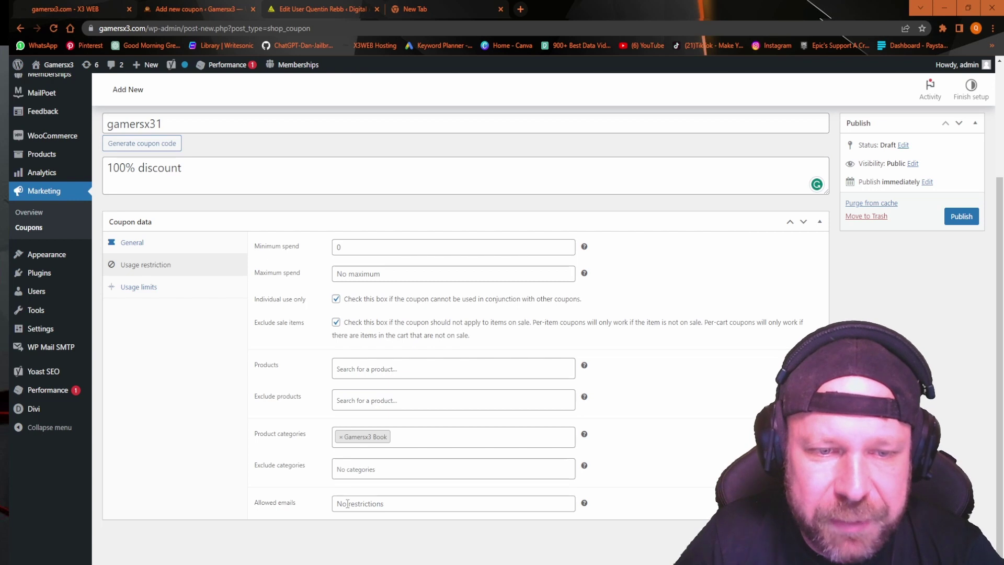
click(139, 287)
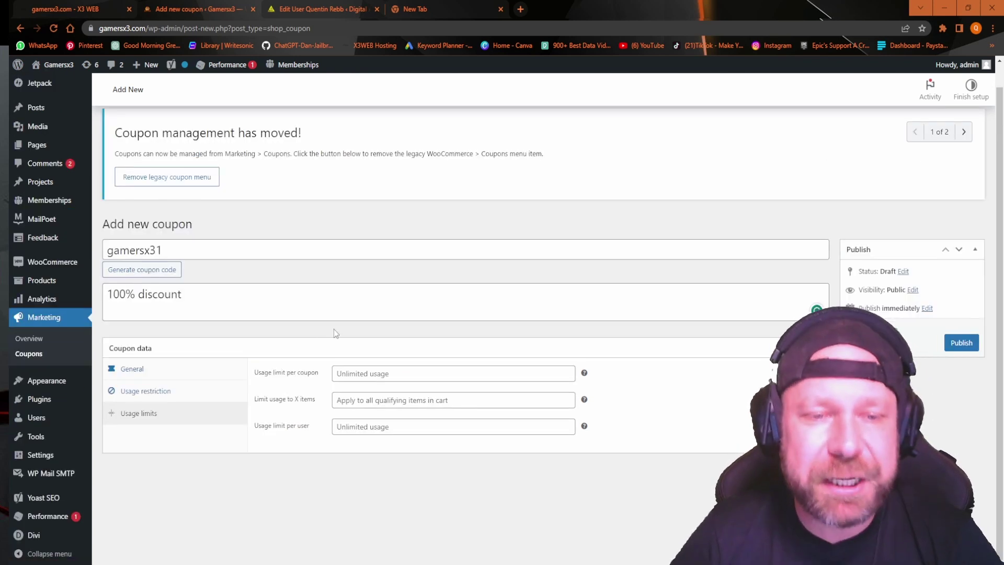
Set usage limits to 1 per coupon and 1 per user, then publish the coupon.
click(358, 374)
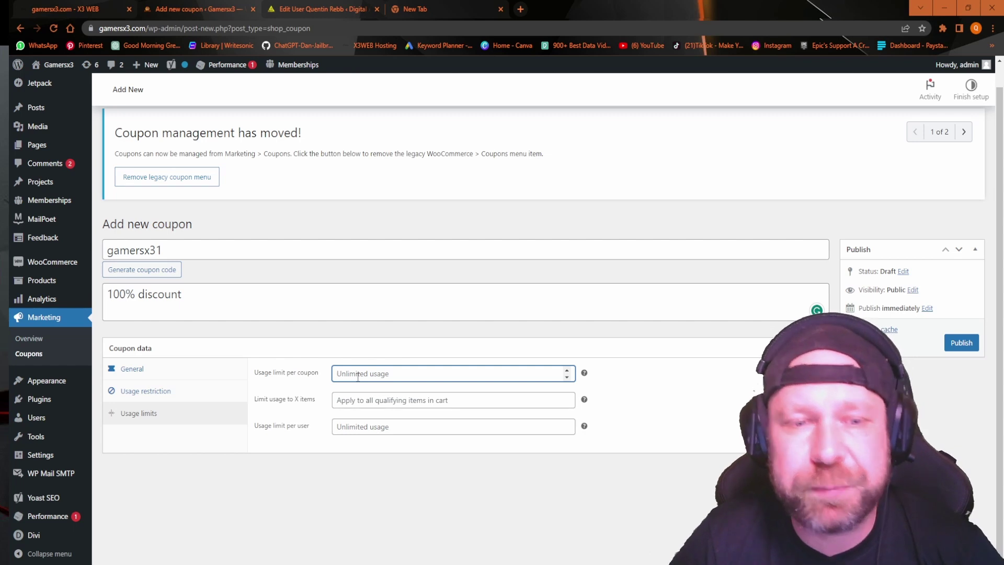
text(1)
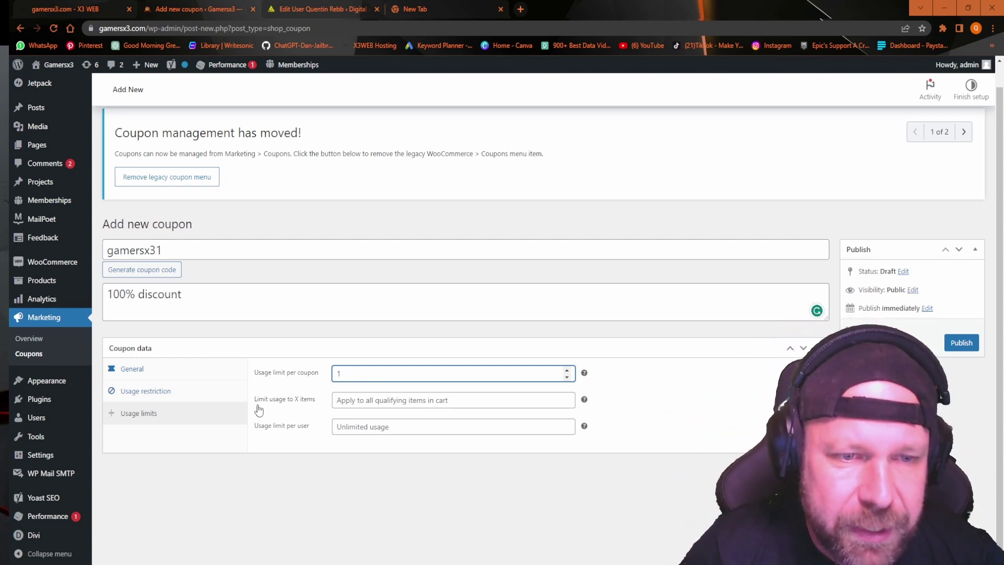
click(333, 400)
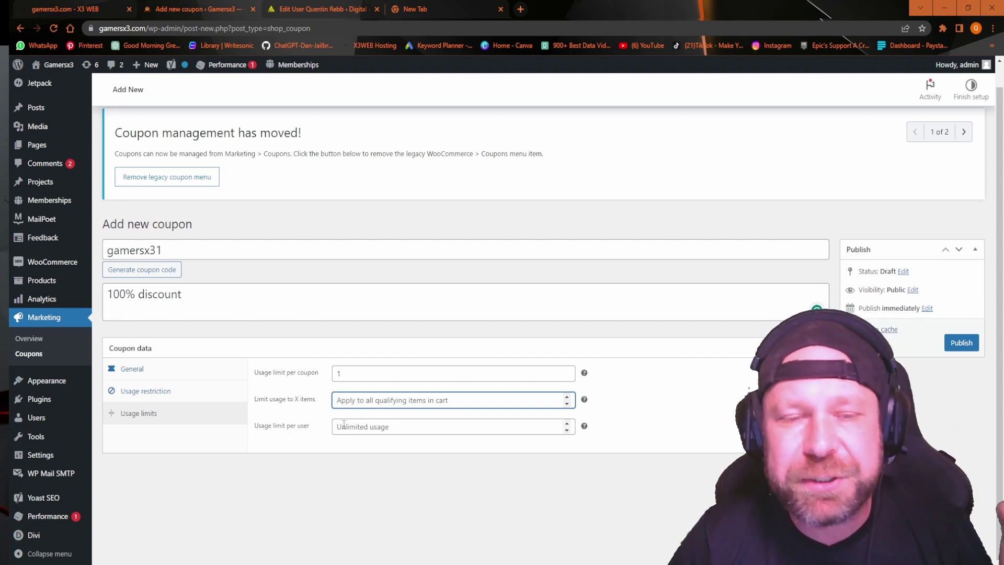
click(343, 424)
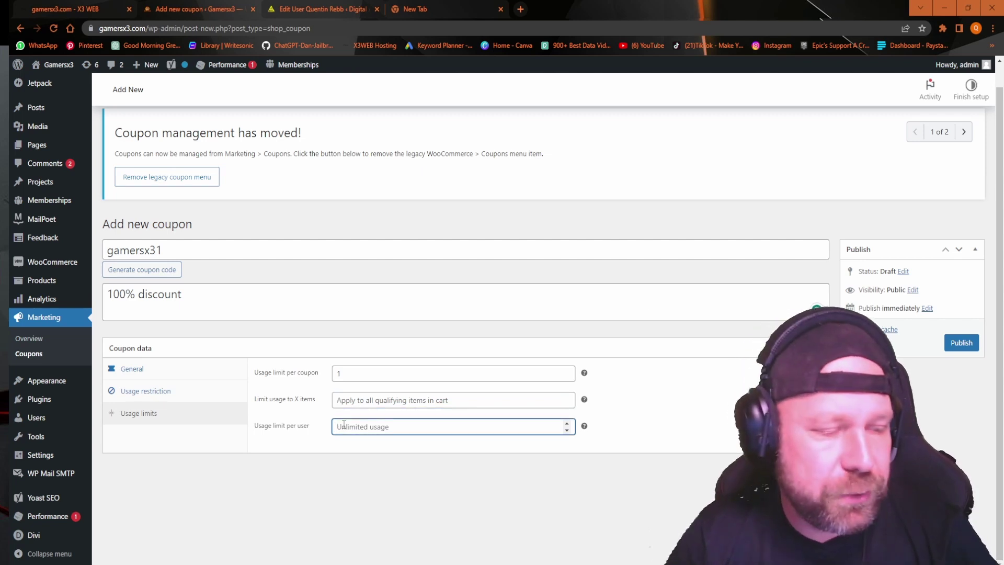
text(1)
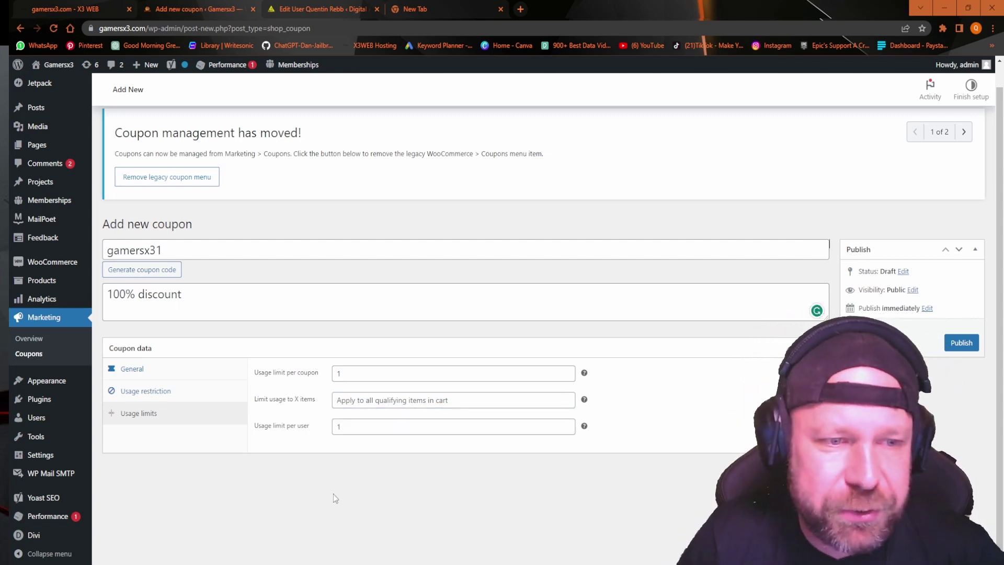
click(967, 343)
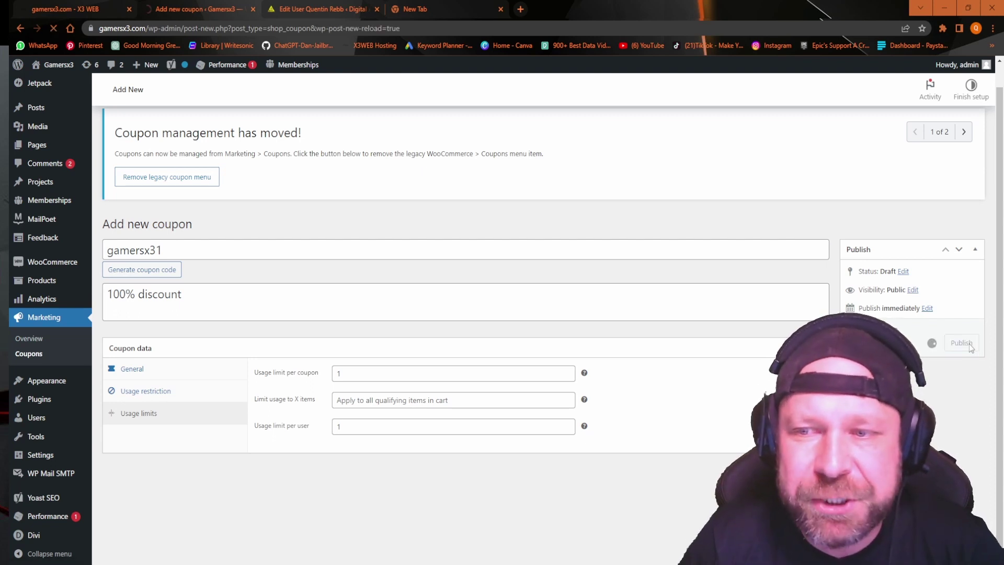